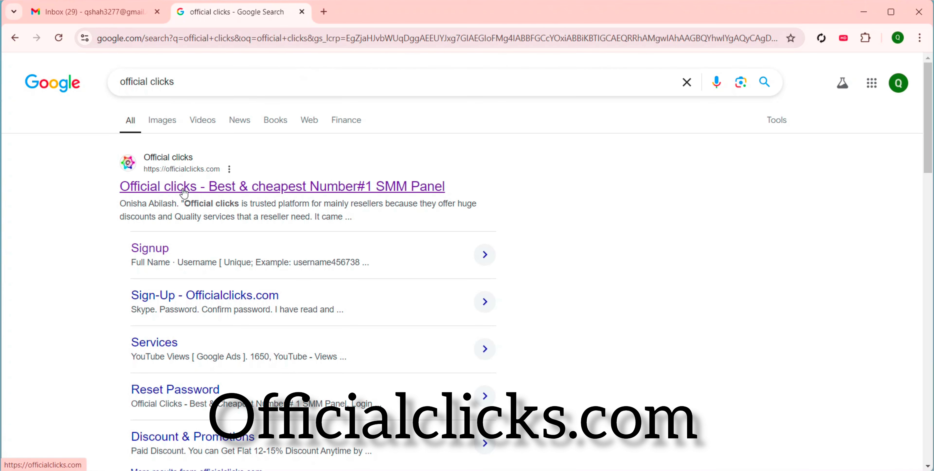
# Open the Official Clicks website from the search results and go to its new-account sign-up form
pyautogui.click(184, 193)
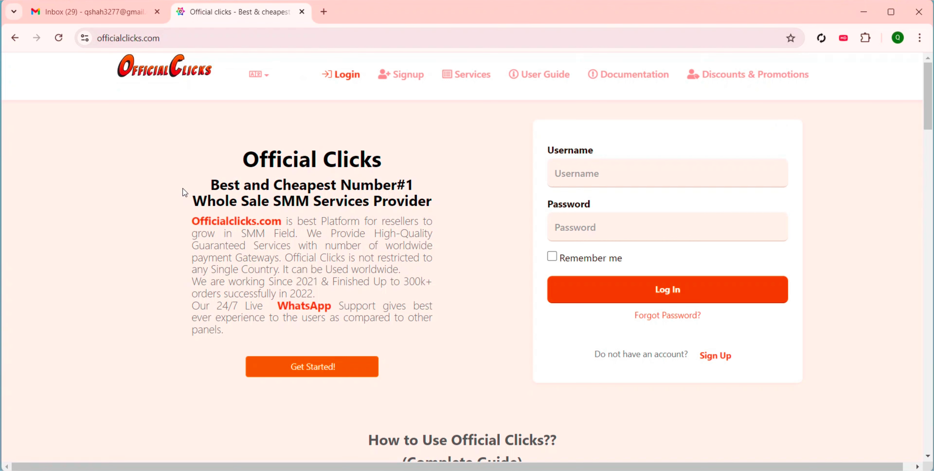
pyautogui.click(705, 362)
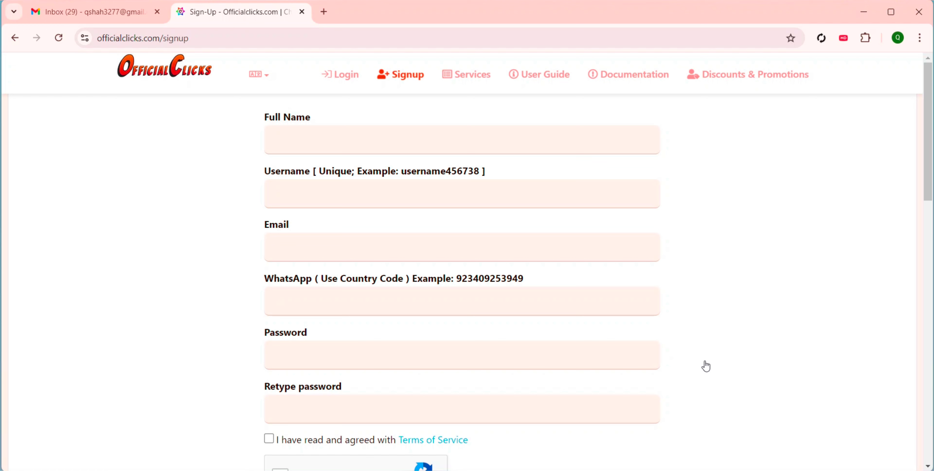
# Fill in the account holder's full name and a unique username on the sign-up form
pyautogui.click(440, 137)
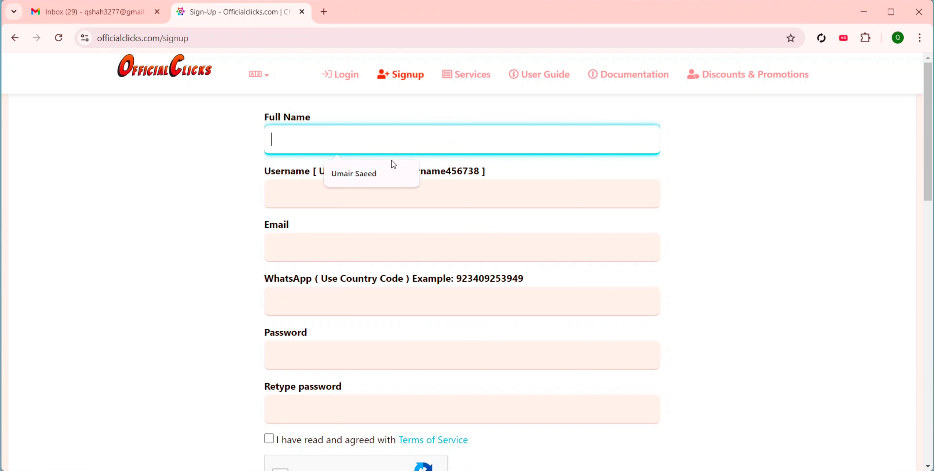
pyautogui.click(384, 169)
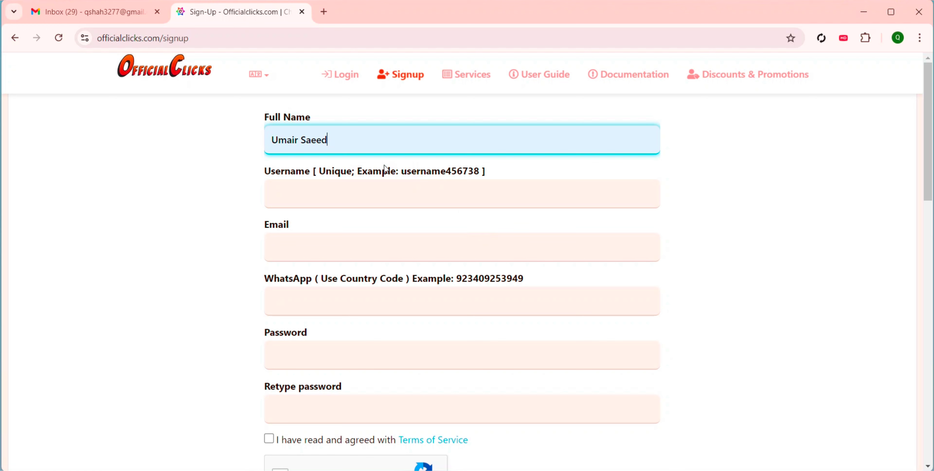
pyautogui.click(340, 186)
pyautogui.click(356, 224)
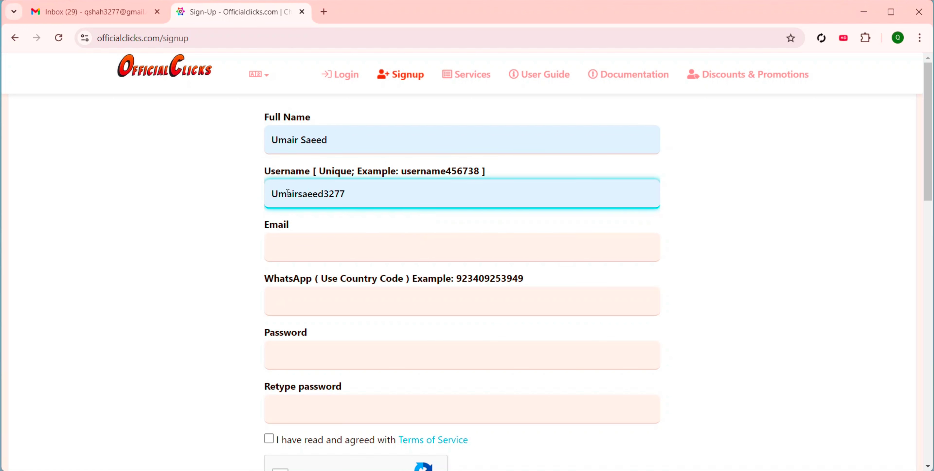
pyautogui.moveTo(324, 194); pyautogui.dragTo(348, 194)
pyautogui.click(348, 194)
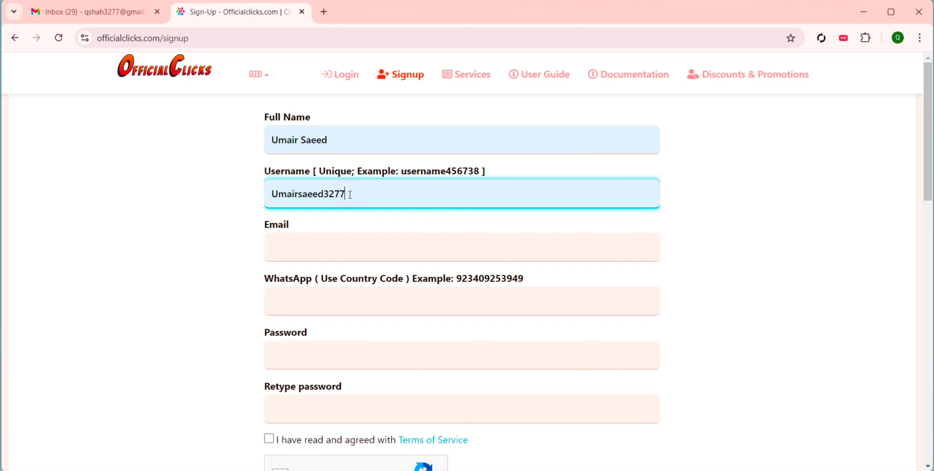
# Fill in the account holder's email address and the WhatsApp number with its country code
pyautogui.click(317, 251)
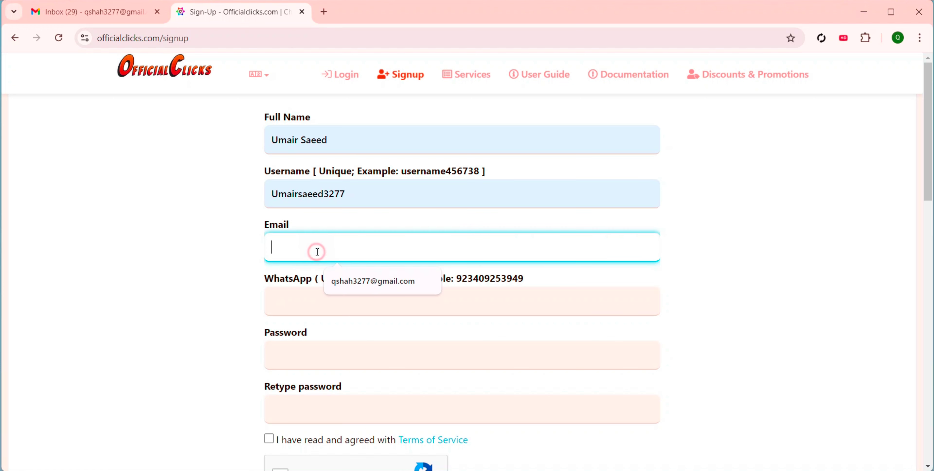
pyautogui.click(354, 280)
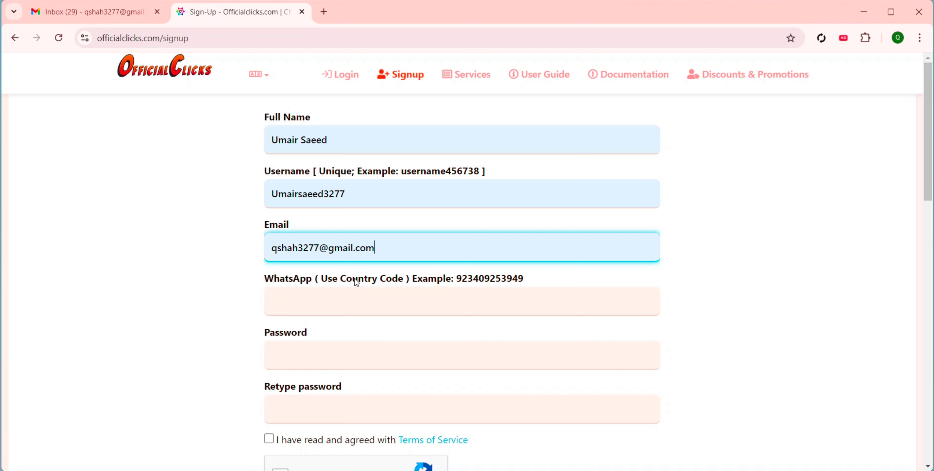
pyautogui.click(317, 291)
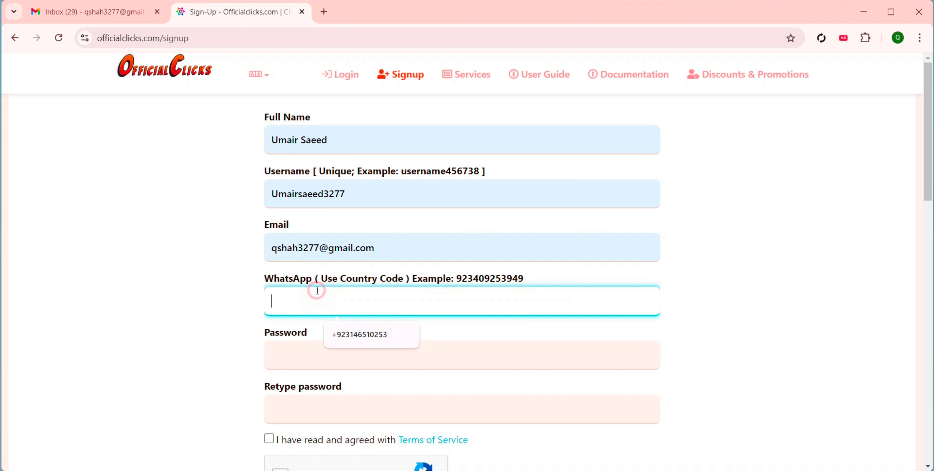
pyautogui.click(343, 329)
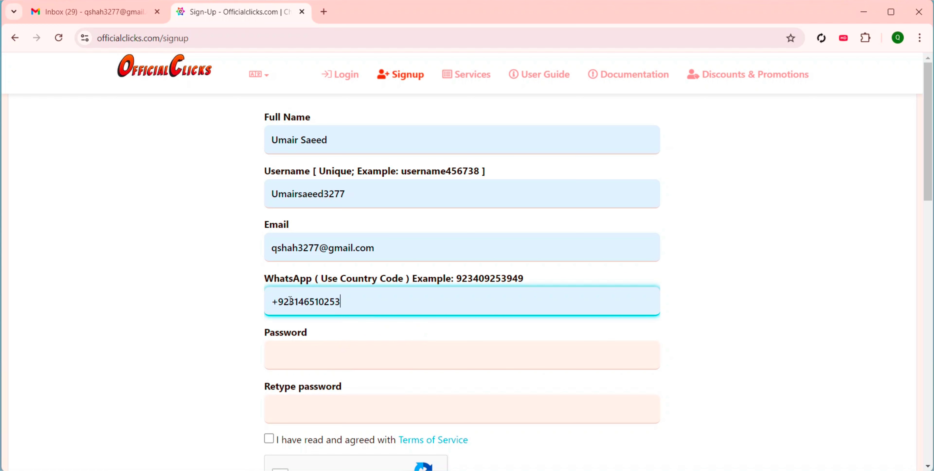
pyautogui.moveTo(289, 300); pyautogui.dragTo(272, 301)
pyautogui.click(258, 302)
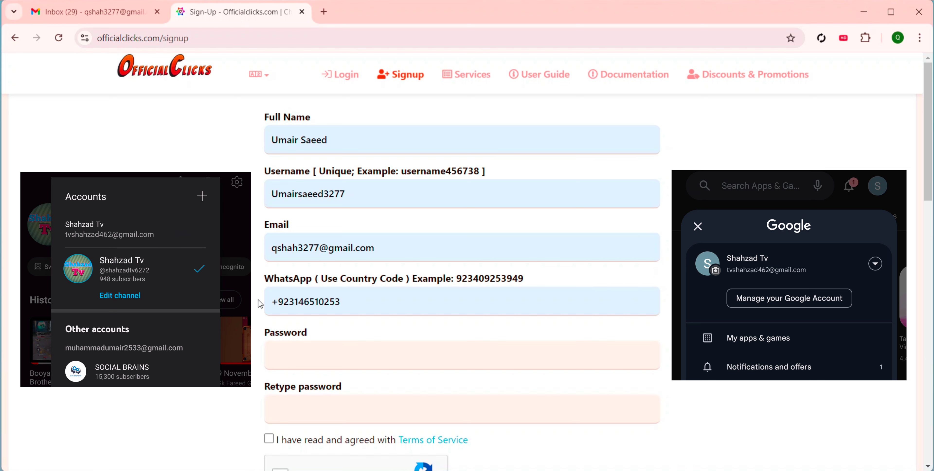
# Enter the account password in the Password field of the sign-up form
pyautogui.scroll(-2, 259, 304)
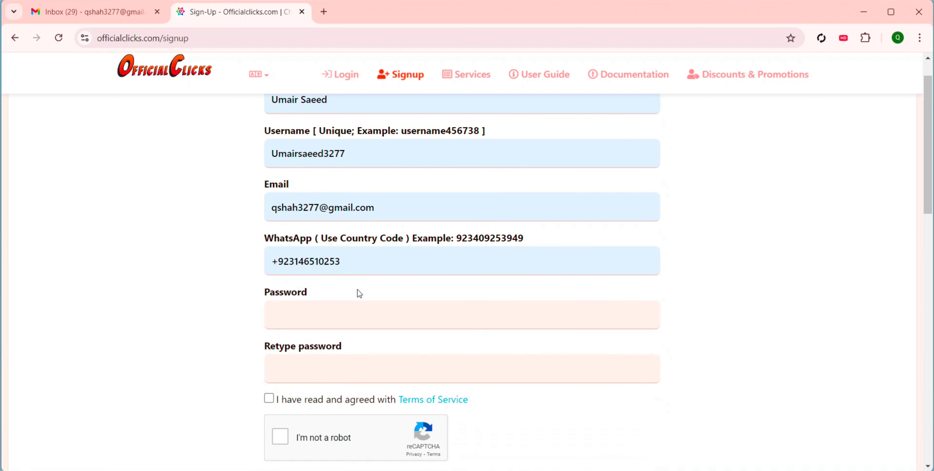
pyautogui.scroll(-1, 359, 293)
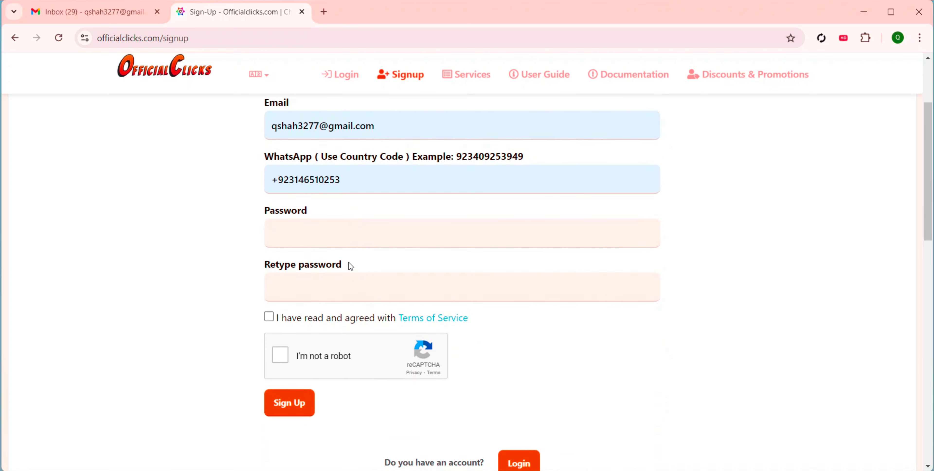
pyautogui.click(364, 239)
pyautogui.write('****')
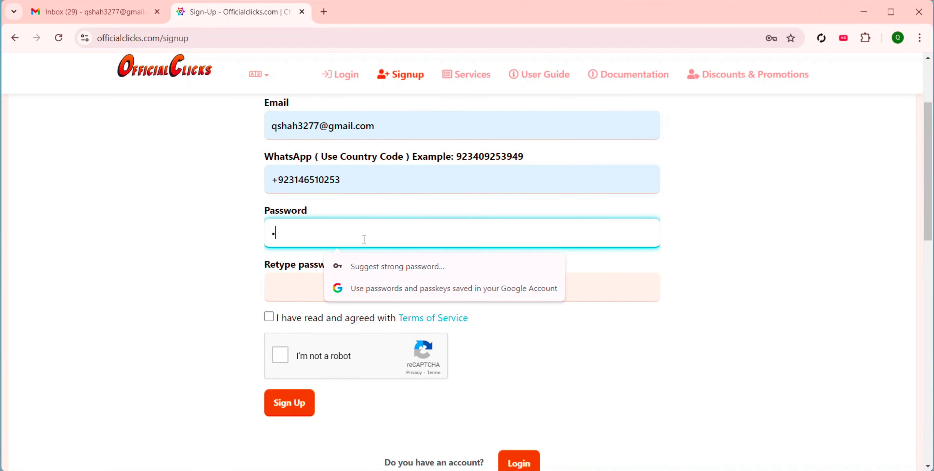
pyautogui.press('BackSpace')
pyautogui.press('BackSpace')
pyautogui.press('BackSpace')
pyautogui.press('BackSpace')
pyautogui.write('*********')
# Enter the same account password again in the Retype password field
pyautogui.click(289, 276)
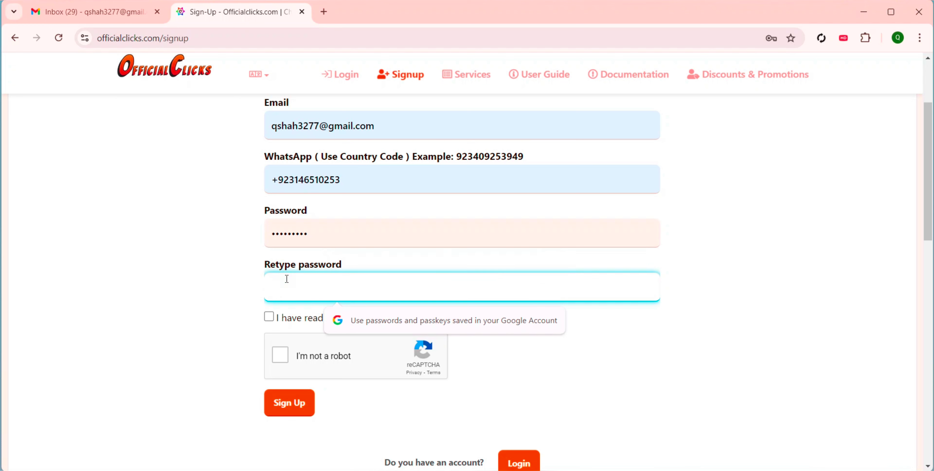
pyautogui.write('*******')
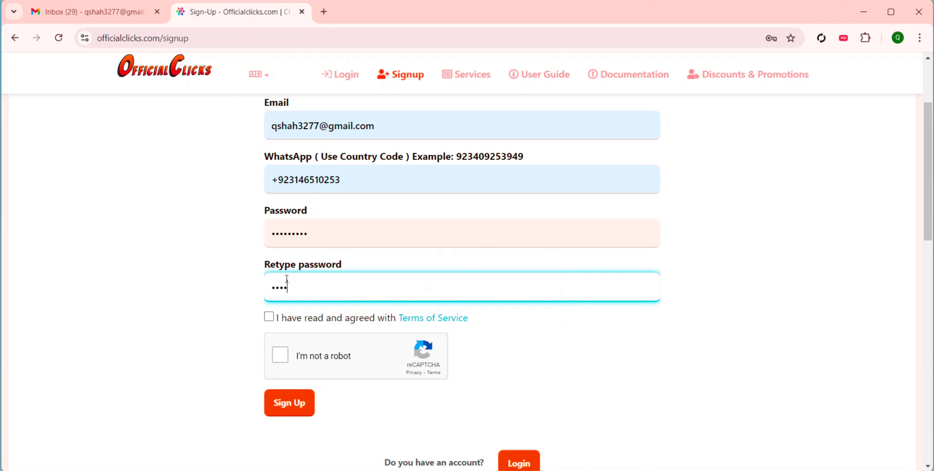
pyautogui.write('**')
pyautogui.click(315, 235)
pyautogui.click(288, 299)
# Agree to the Terms of Service and complete the reCAPTCHA by selecting all squares with motorcycles
pyautogui.click(270, 322)
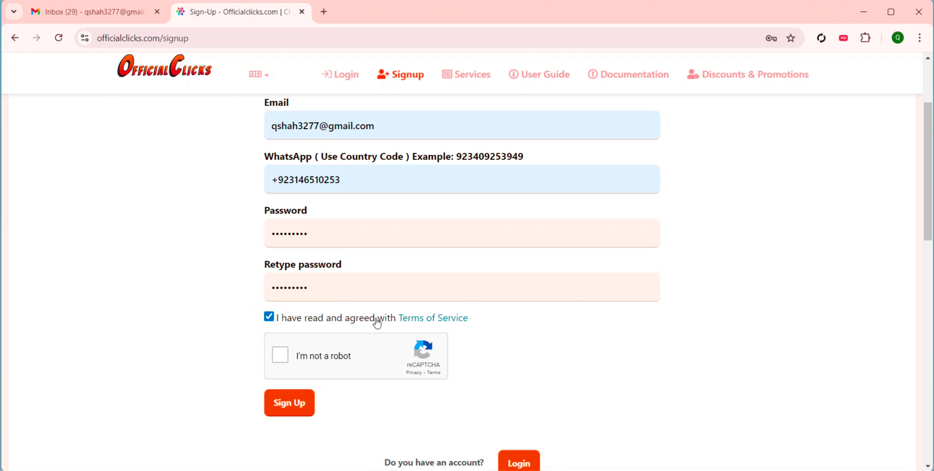
pyautogui.click(274, 359)
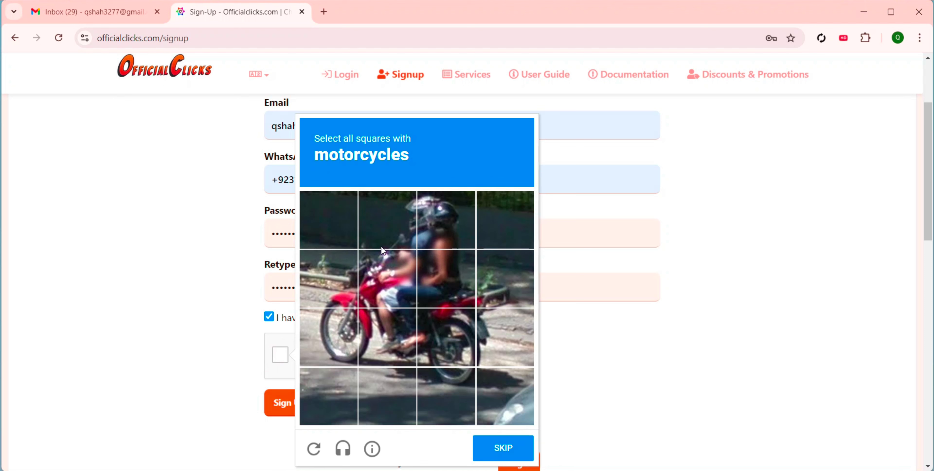
pyautogui.click(346, 283)
pyautogui.click(384, 279)
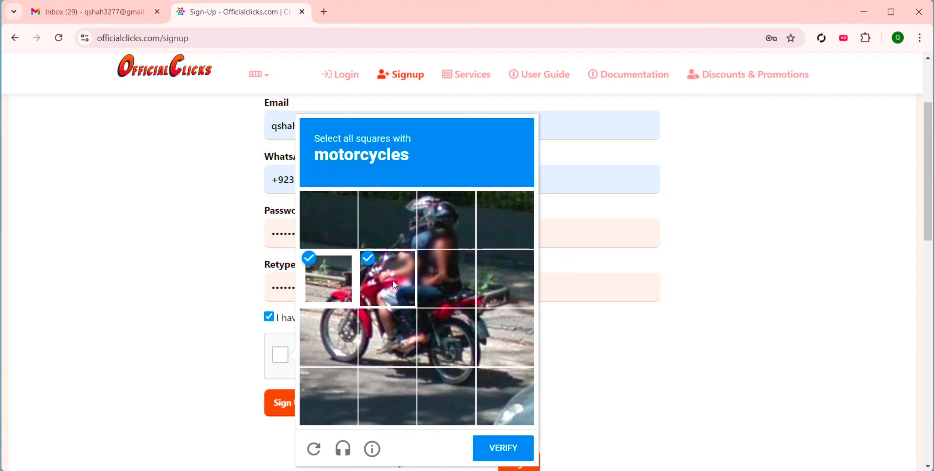
pyautogui.click(449, 287)
pyautogui.click(497, 286)
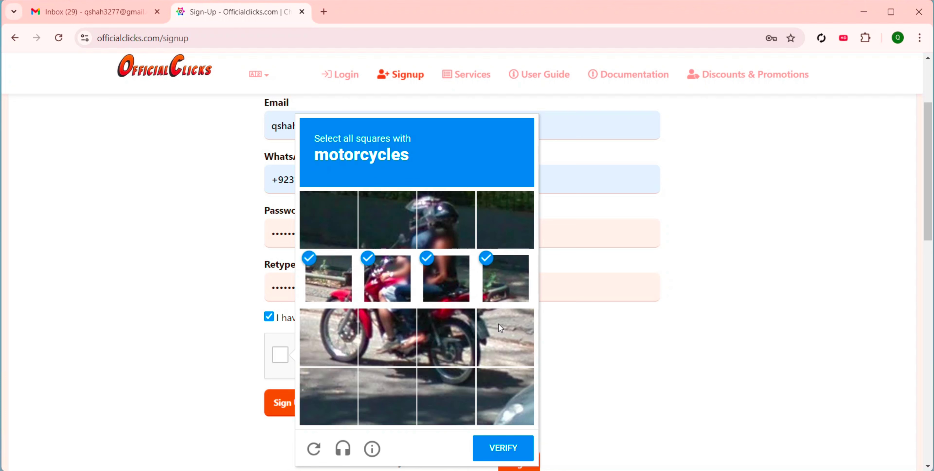
pyautogui.click(501, 344)
pyautogui.click(447, 339)
pyautogui.click(362, 335)
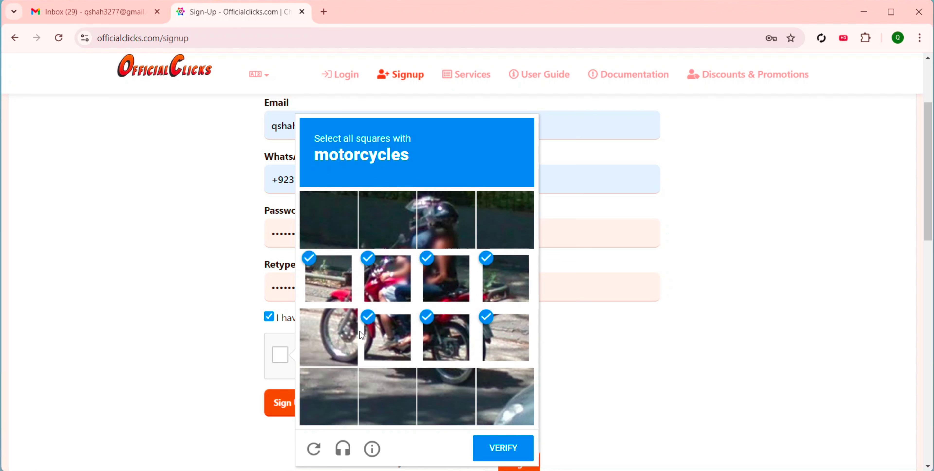
pyautogui.click(360, 332)
pyautogui.click(352, 330)
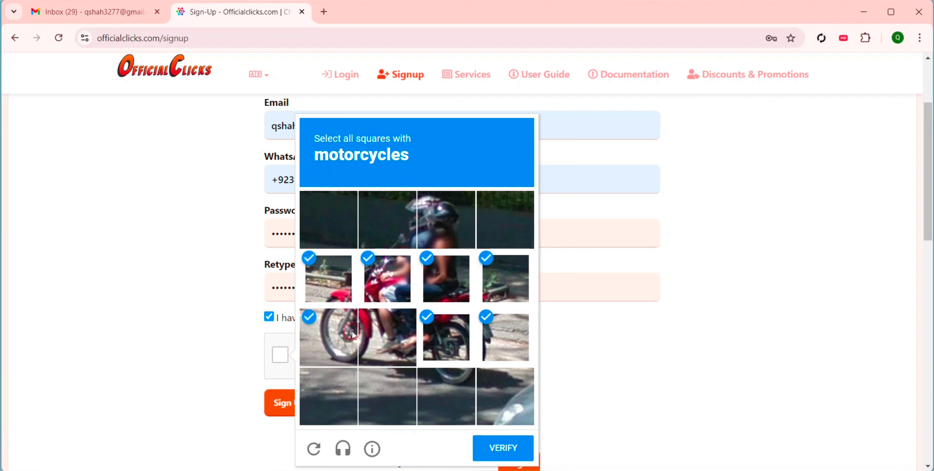
pyautogui.click(396, 335)
pyautogui.click(458, 389)
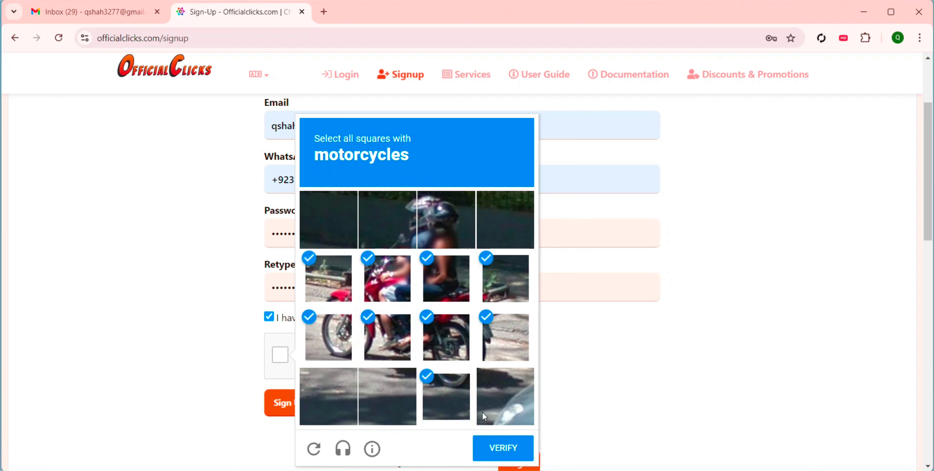
pyautogui.click(511, 441)
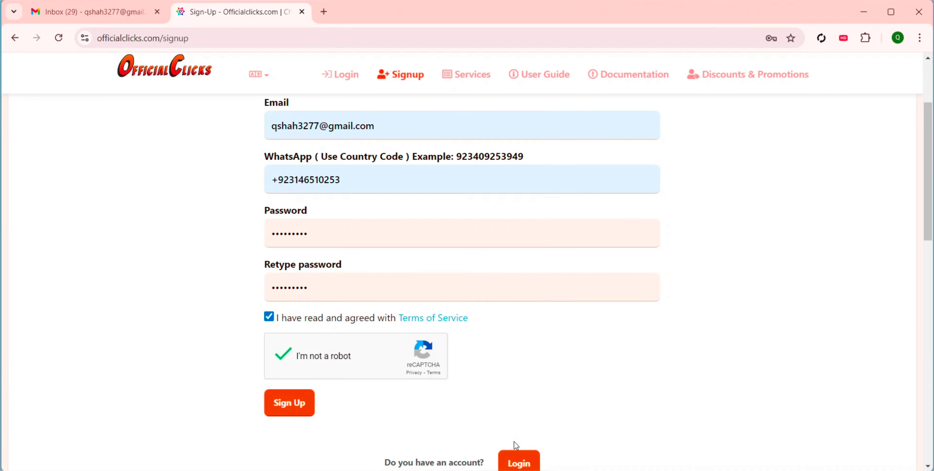
# Read through the Terms of Service page, including its withdraw and privacy policies, and return to the sign-up form
pyautogui.click(425, 317)
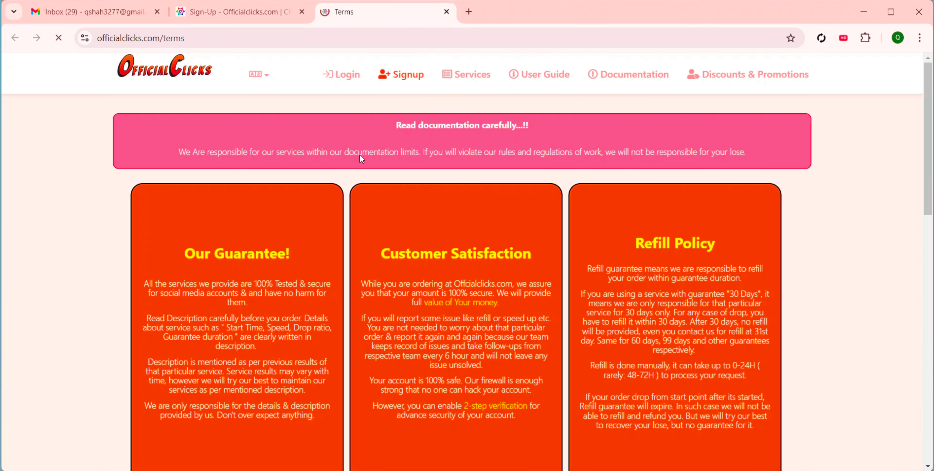
pyautogui.scroll(-2, 360, 194)
pyautogui.scroll(-5, 360, 194)
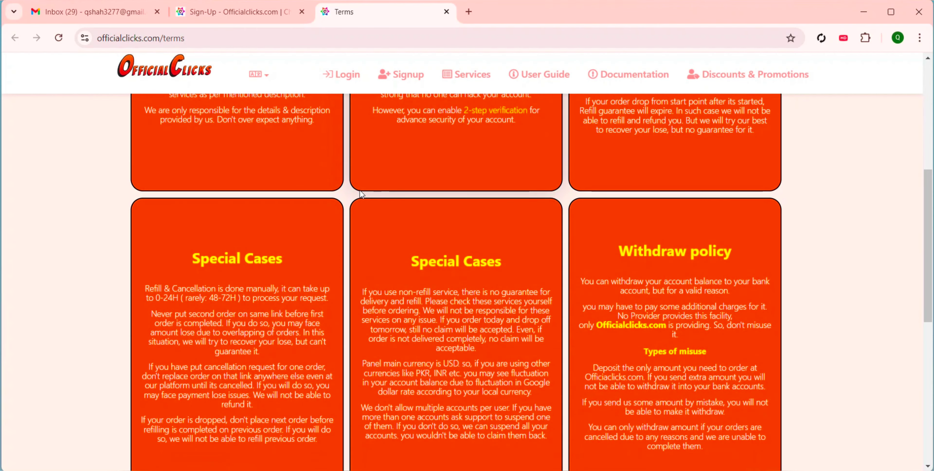
pyautogui.scroll(-9, 361, 192)
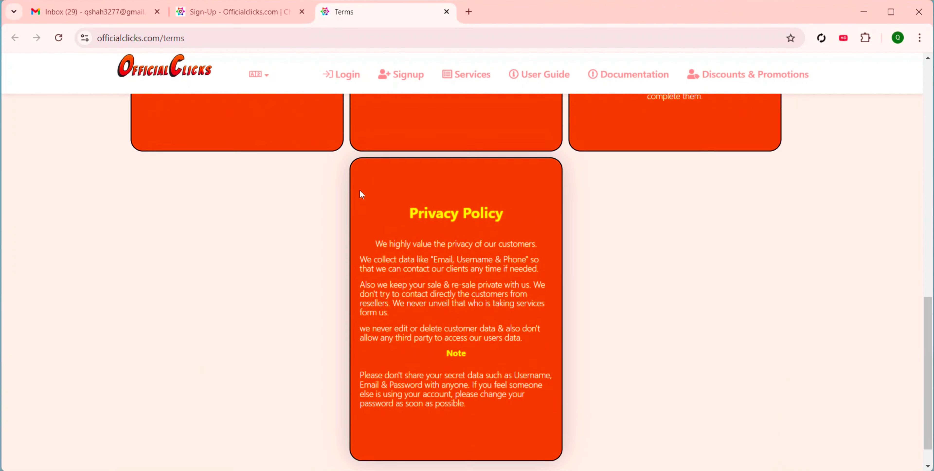
pyautogui.scroll(8, 361, 194)
pyautogui.click(274, 12)
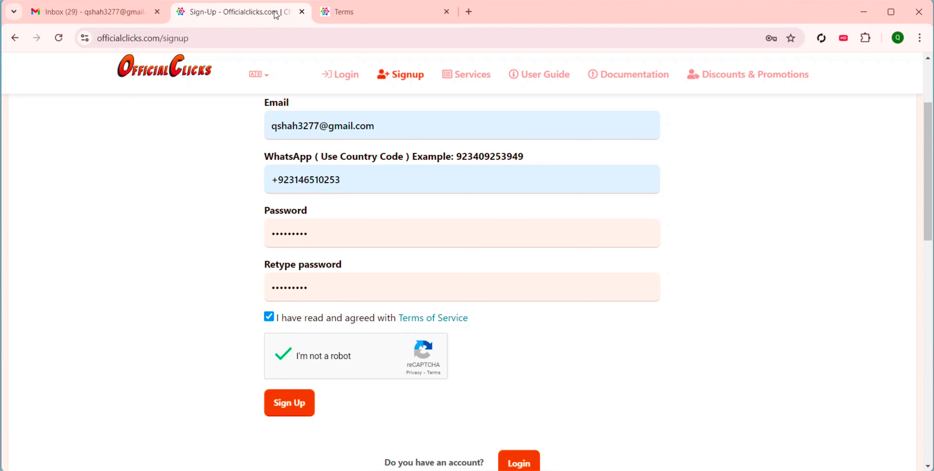
# Submit the sign-up form and save the login password in the browser for this device only
pyautogui.click(280, 397)
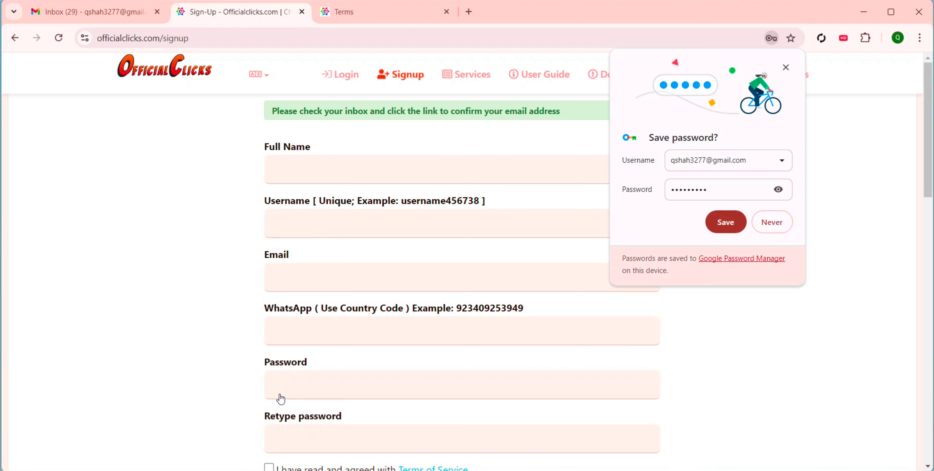
pyautogui.click(720, 223)
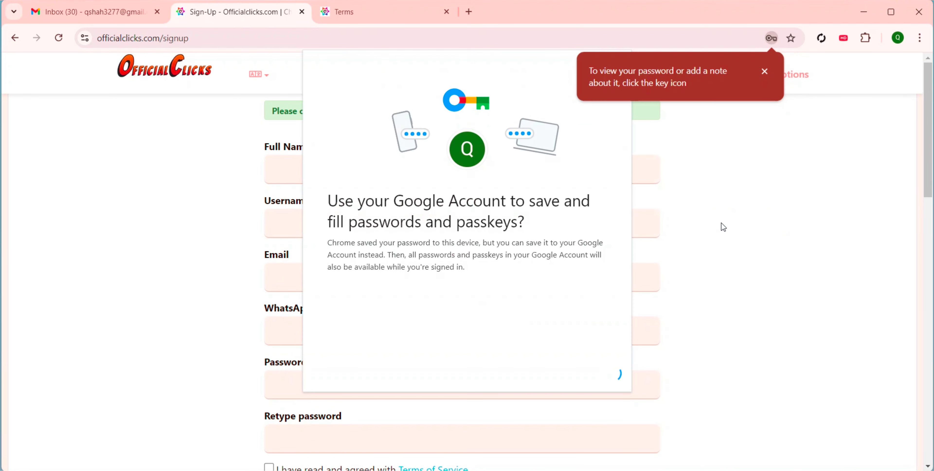
pyautogui.click(765, 71)
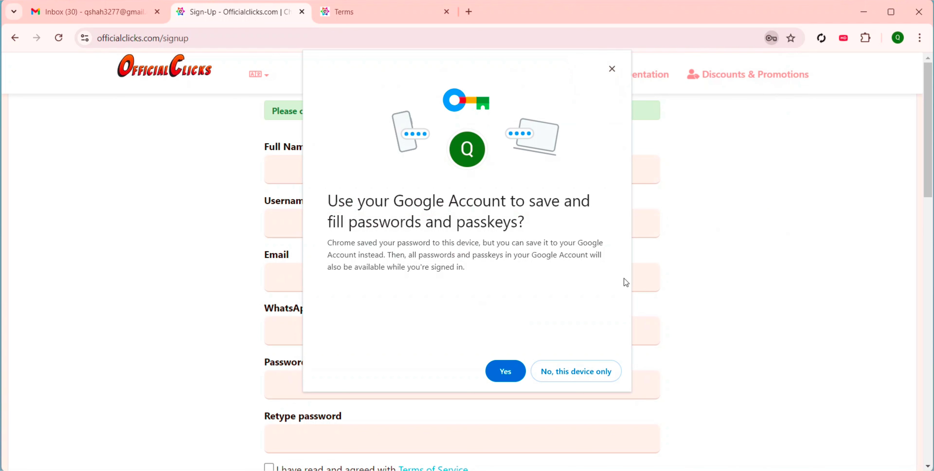
pyautogui.click(566, 369)
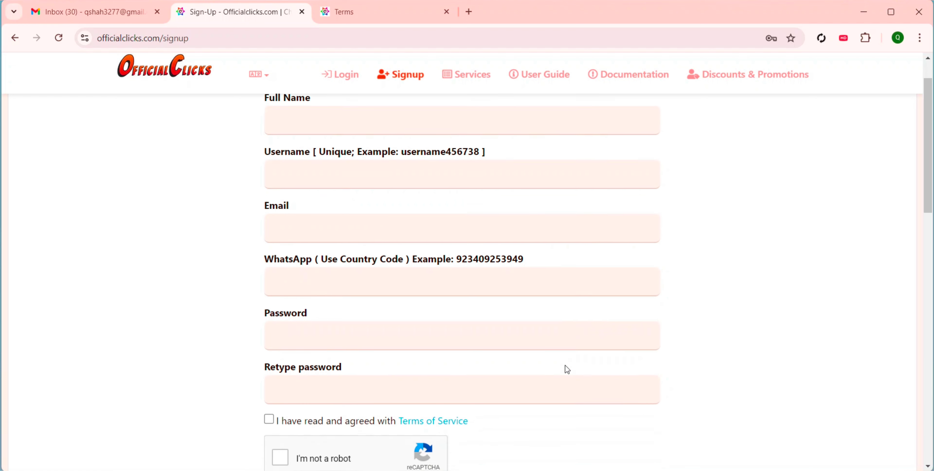
# Review the sign-up page and highlight the notice above the form to read its email instructions
pyautogui.scroll(-3, 567, 369)
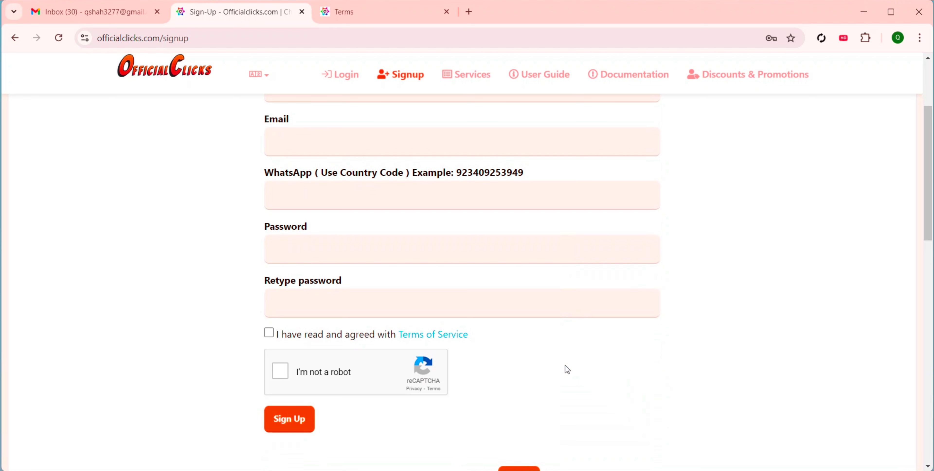
pyautogui.scroll(3, 566, 369)
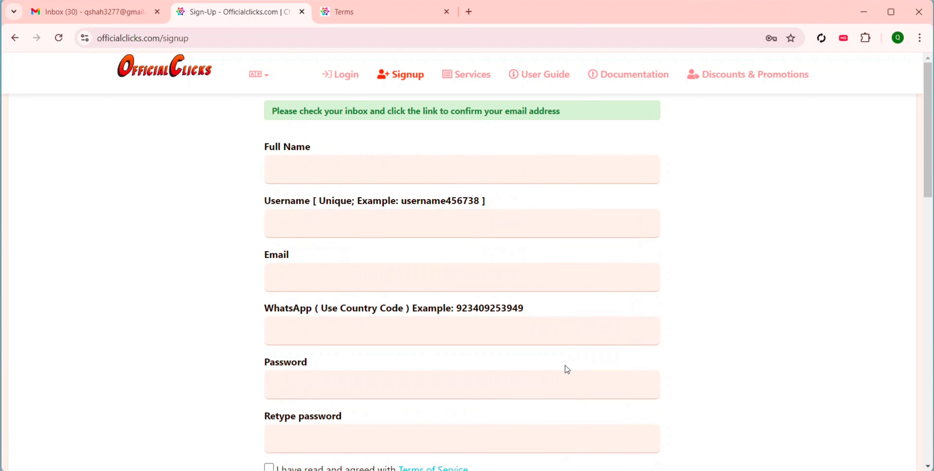
pyautogui.click(266, 111)
pyautogui.moveTo(267, 111); pyautogui.dragTo(575, 116)
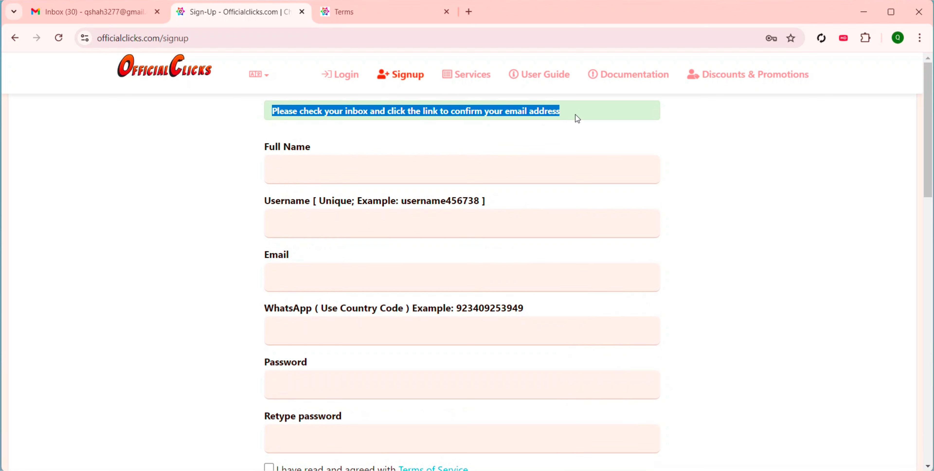
# Switch to Gmail, refresh the inbox and open the "Confirm email" message from Officialclicks.com, dismissing the toolbar tip
pyautogui.click(576, 117)
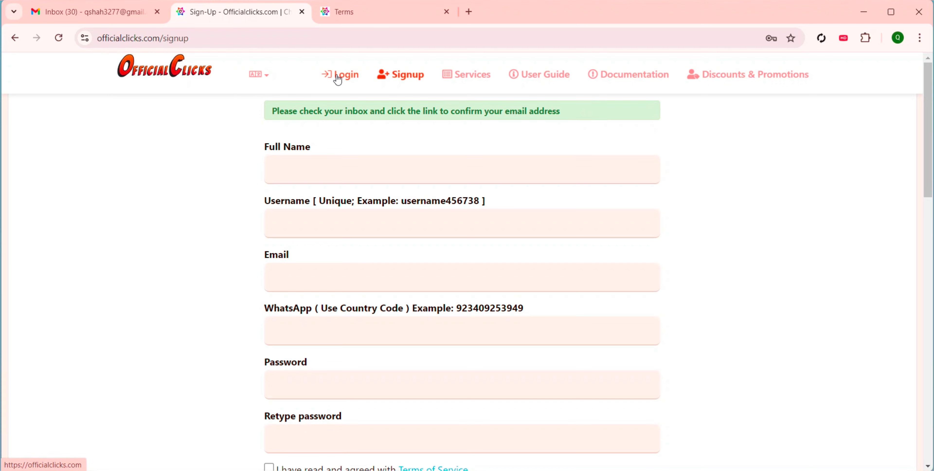
pyautogui.click(133, 14)
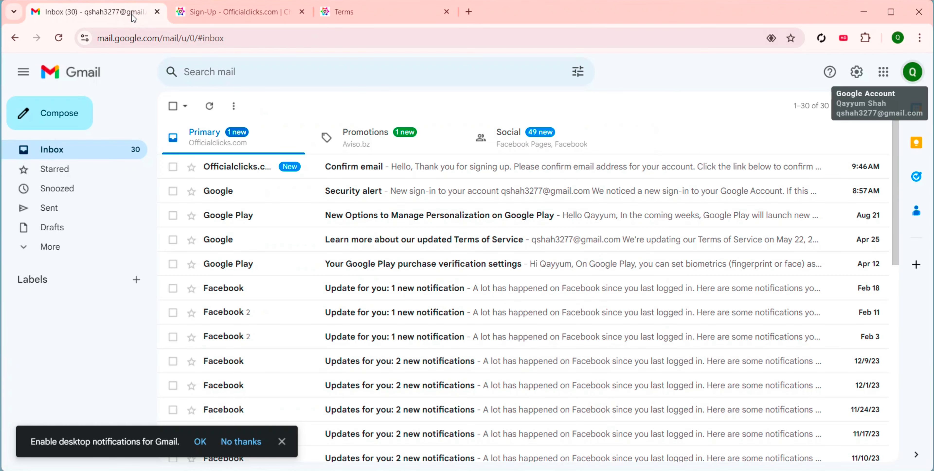
pyautogui.click(58, 38)
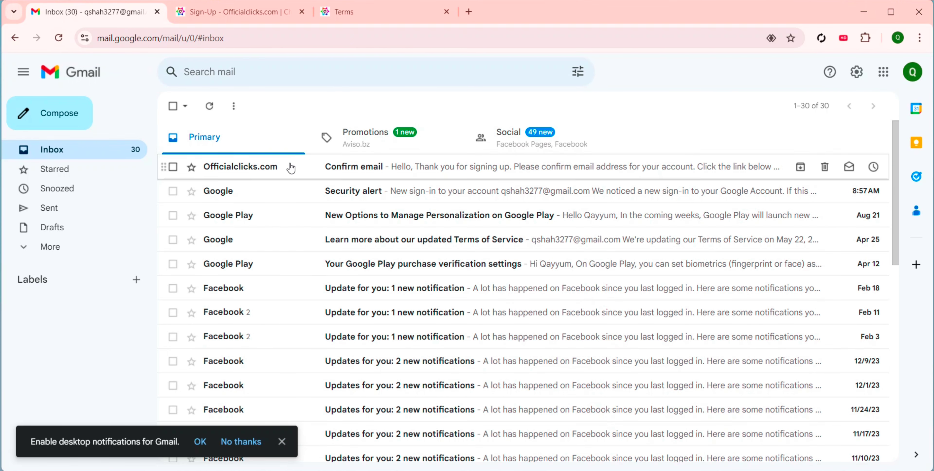
pyautogui.click(333, 169)
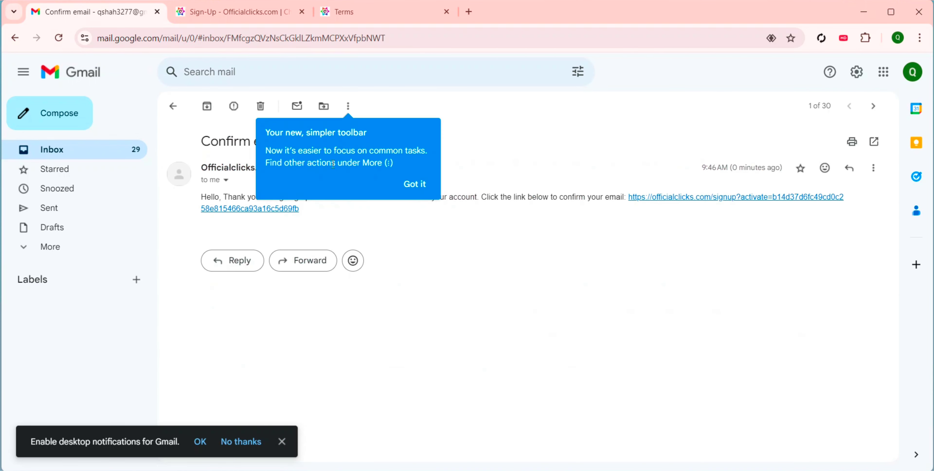
pyautogui.click(416, 185)
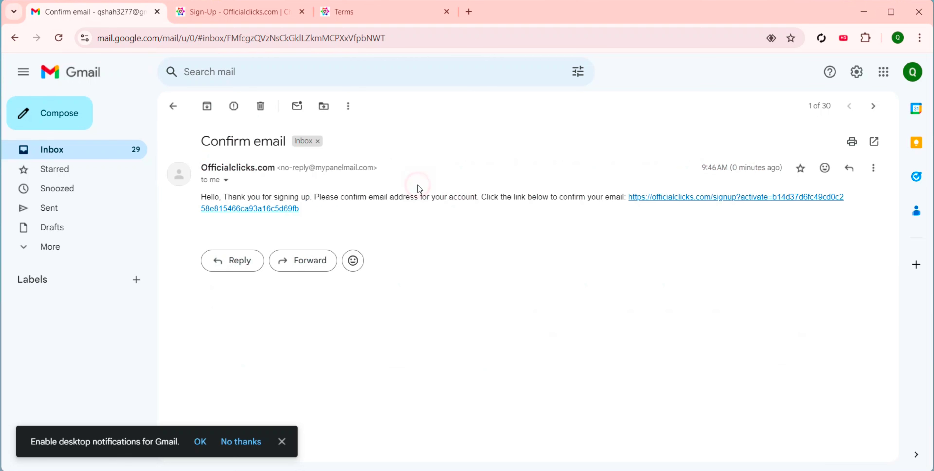
# Follow the confirmation link in the email to activate the account and check the notice above the sign-up form
pyautogui.click(748, 202)
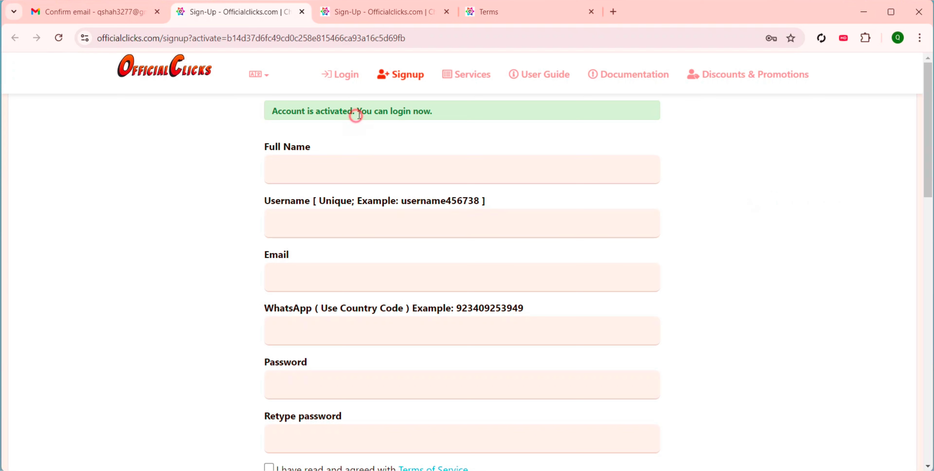
pyautogui.moveTo(355, 111); pyautogui.dragTo(445, 109)
pyautogui.click(444, 109)
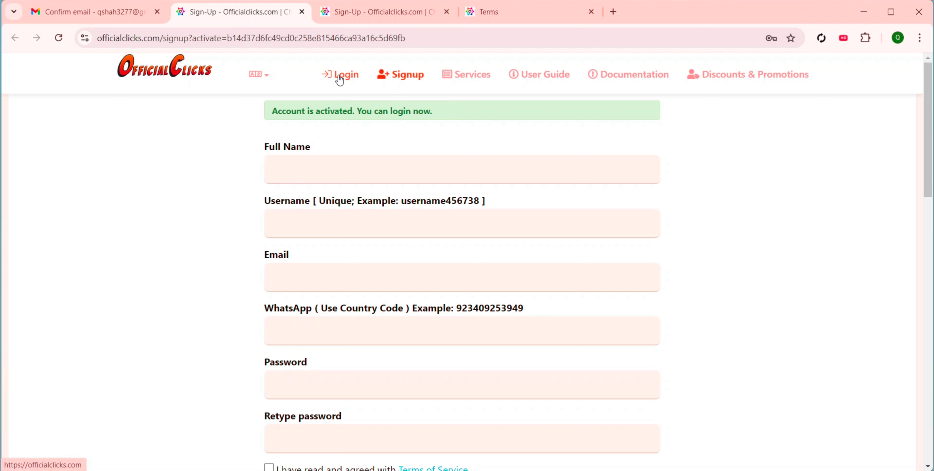
# Log in to Officialclicks.com with the saved username and password, declining Windows Hello password protection
pyautogui.click(330, 76)
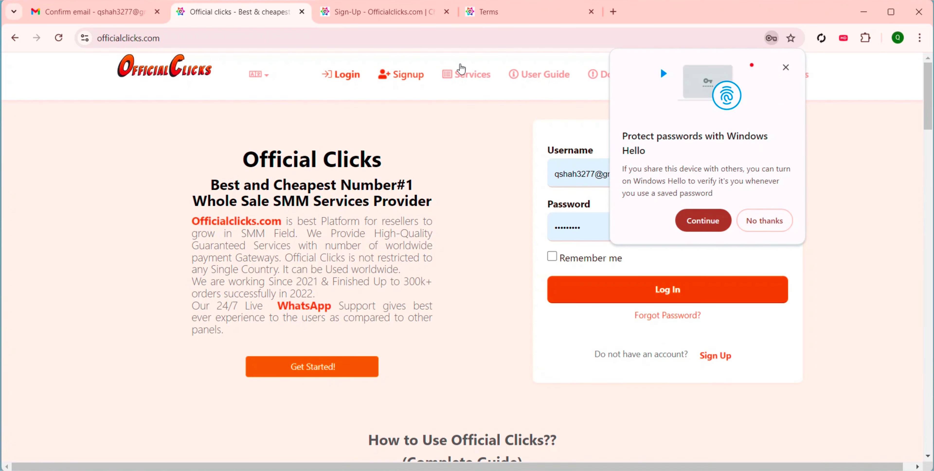
pyautogui.click(771, 224)
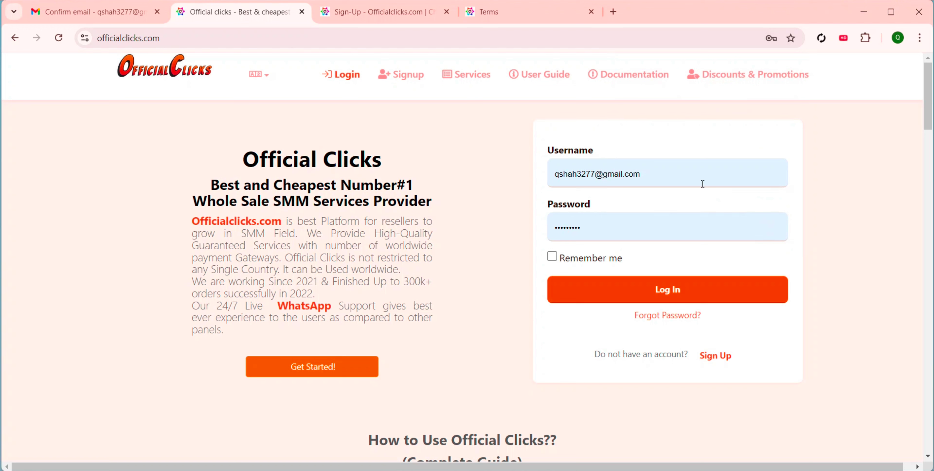
pyautogui.click(703, 183)
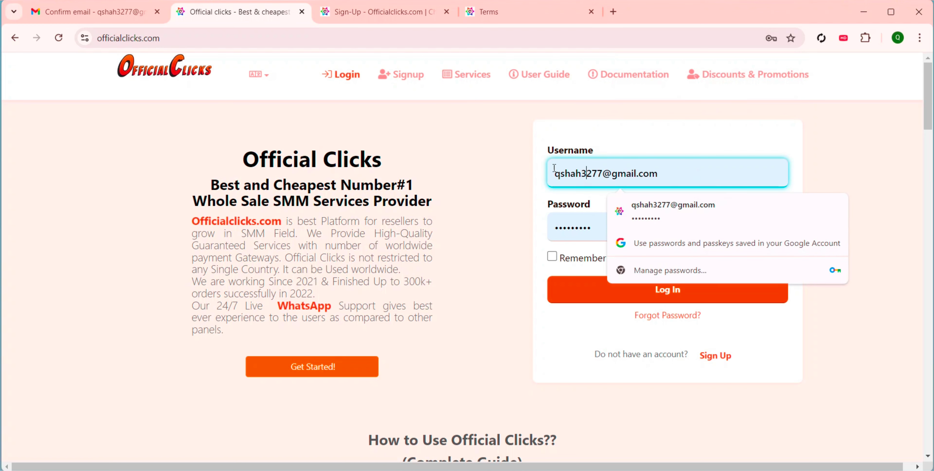
pyautogui.click(530, 171)
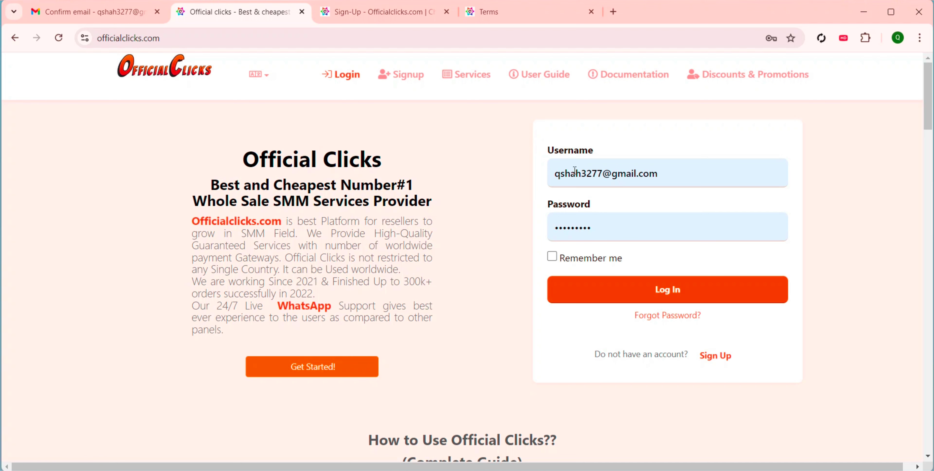
pyautogui.click(625, 290)
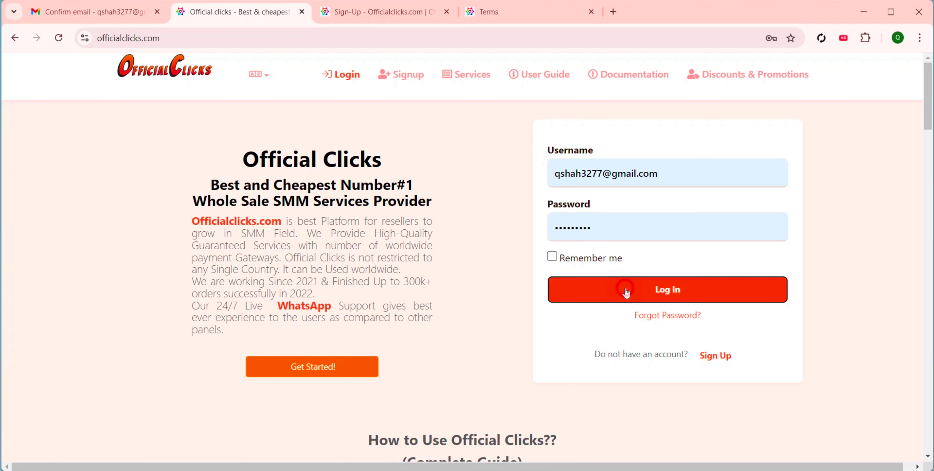